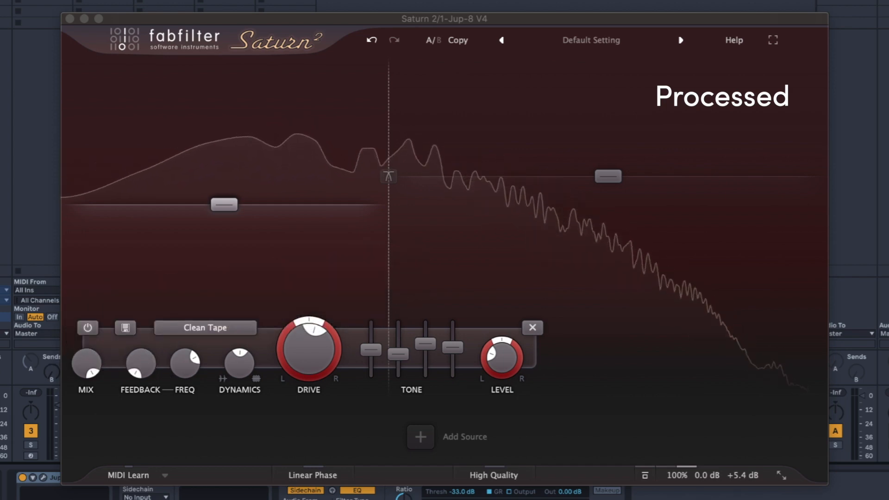
Step: Play the synth to compare the bypassed and processed sound, and stop the playback
left_click(645, 478)
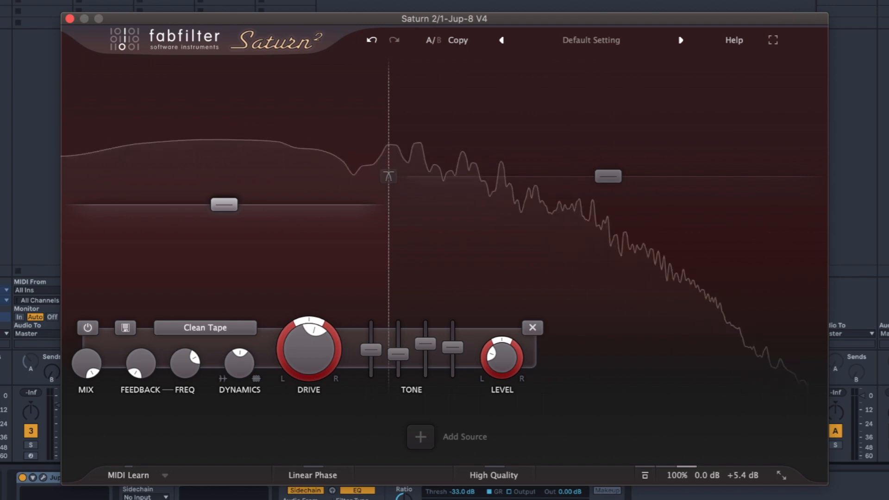
key("space")
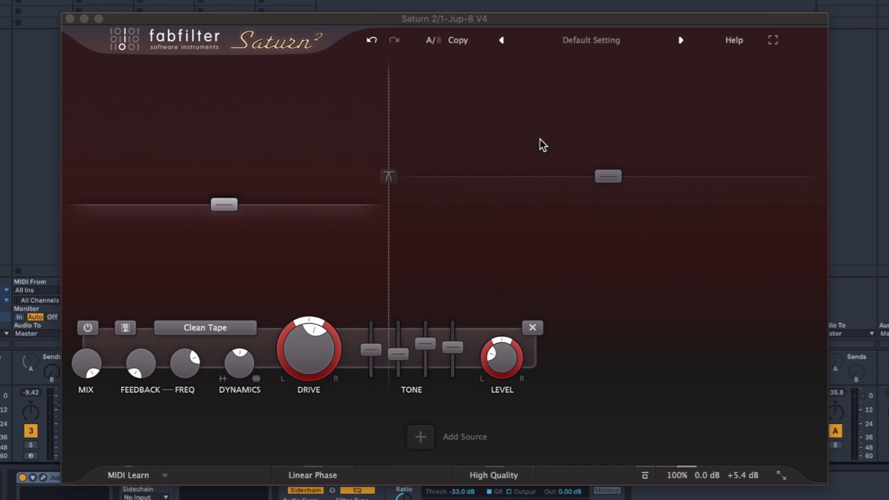
Step: Open the controls of the upper band and browse its distortion styles down to the FX group, keeping the current style
left_click(413, 187)
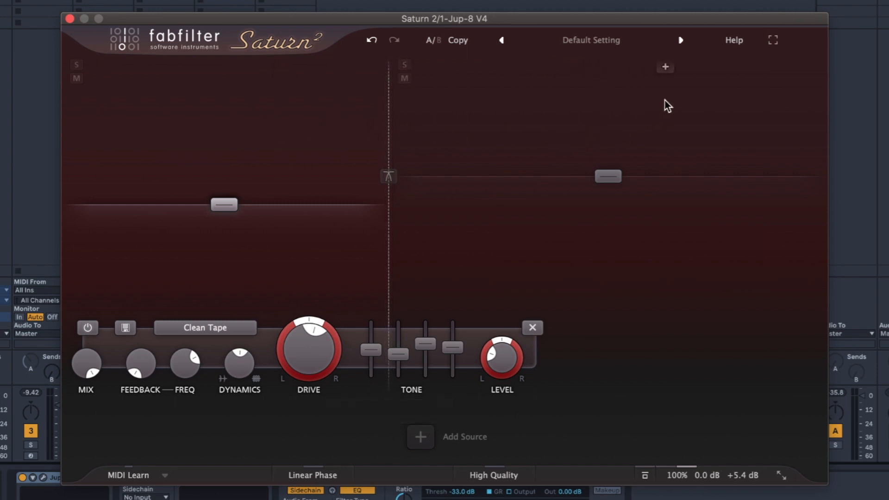
left_click(438, 40)
left_click(479, 74)
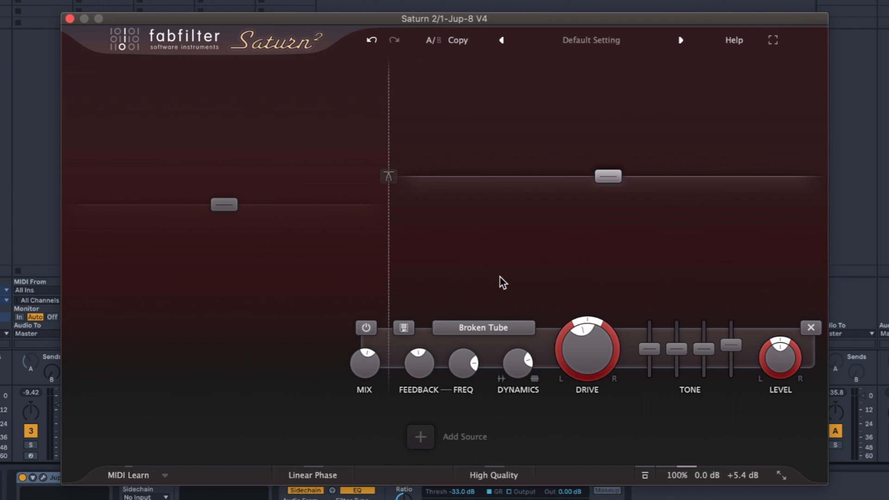
left_click(509, 326)
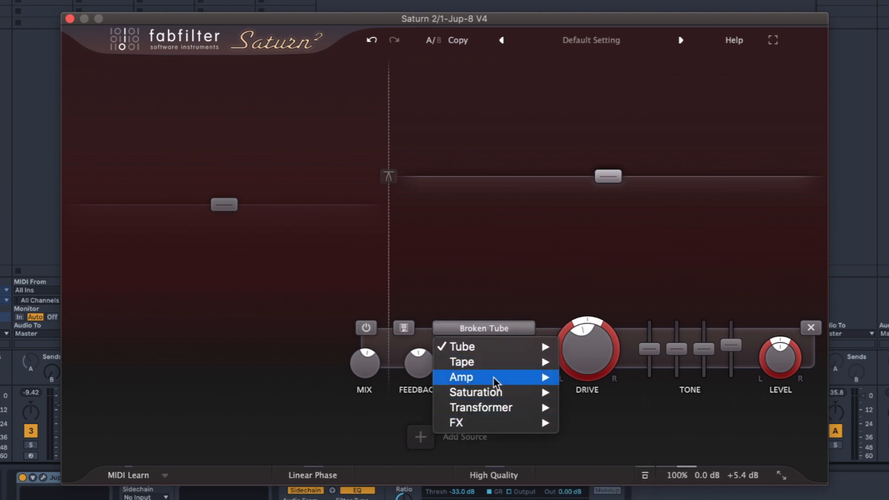
mouse_move(482, 417)
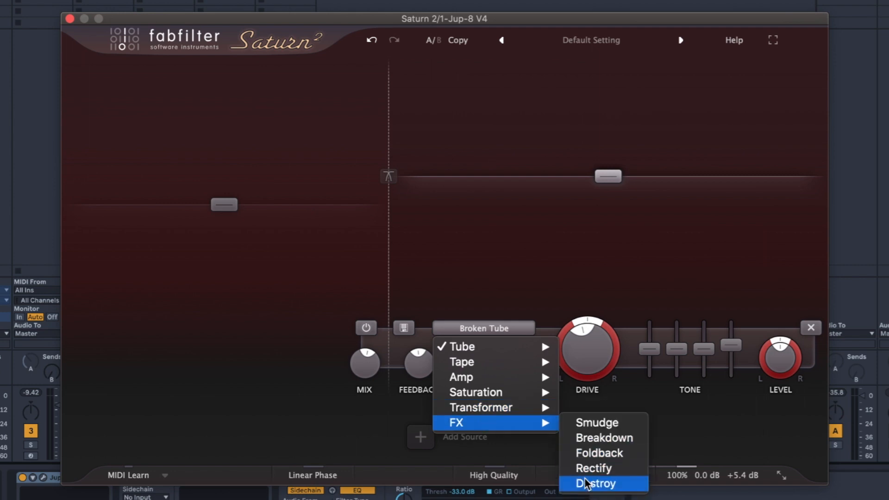
left_click(565, 259)
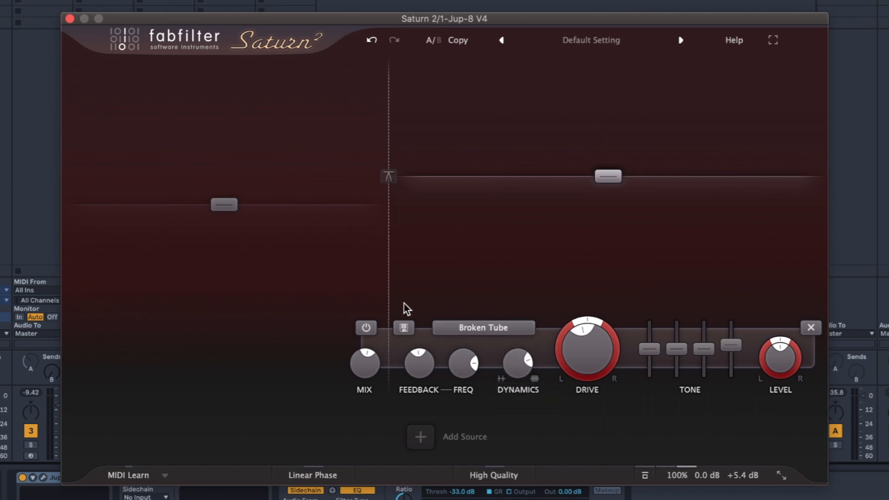
Step: Review the mix, drive and tone controls of Band 2 and lower its bass tone slightly
mouse_move(363, 363)
mouse_move(578, 347)
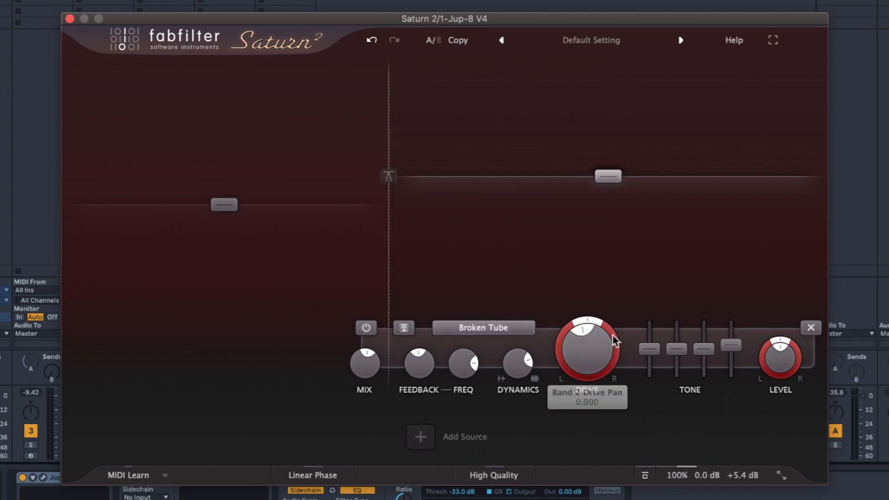
mouse_move(641, 348)
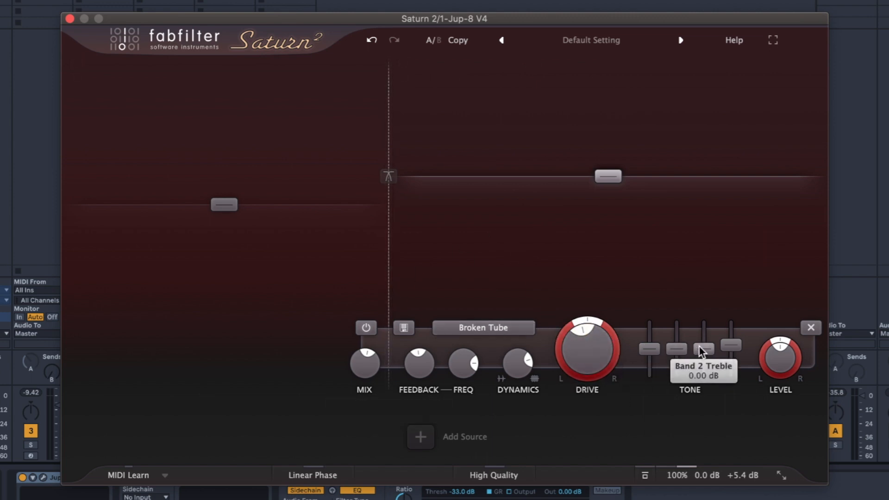
mouse_move(731, 345)
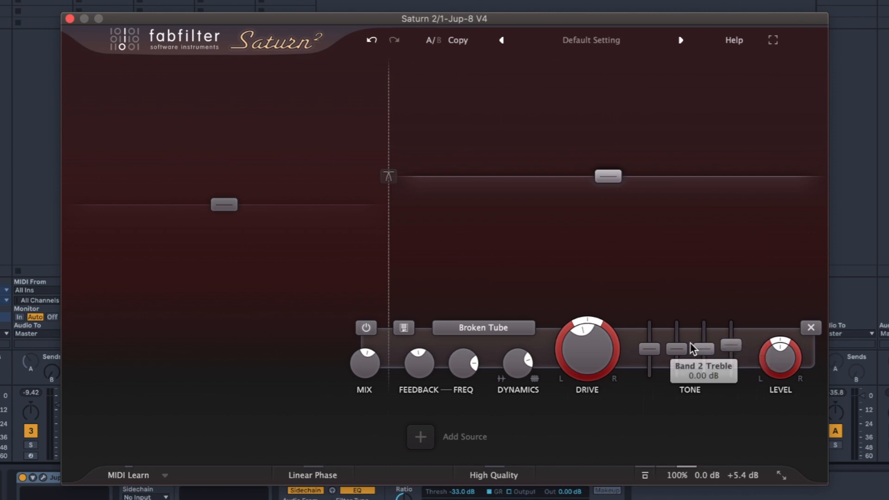
mouse_move(647, 348)
left_mouse_down()
mouse_move(647, 357)
mouse_move(641, 348)
left_mouse_up()
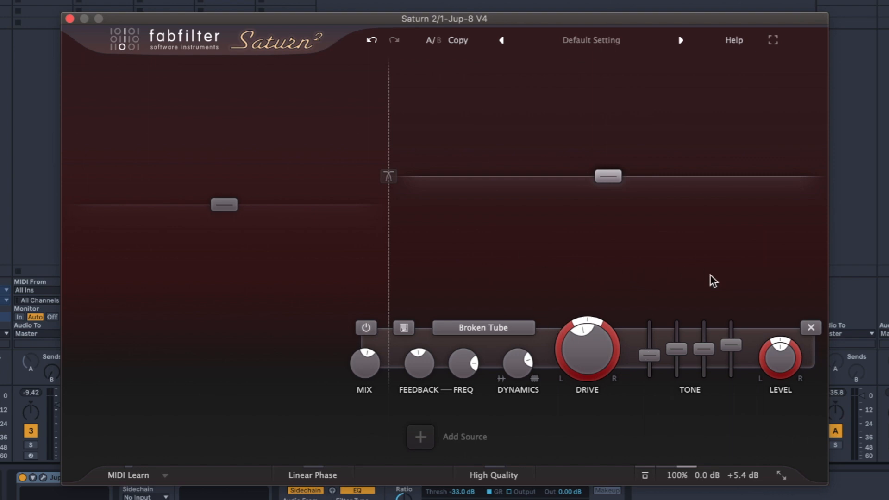
Step: Examine the level controls of both bands, their individual settings and the High Quality option
mouse_move(771, 354)
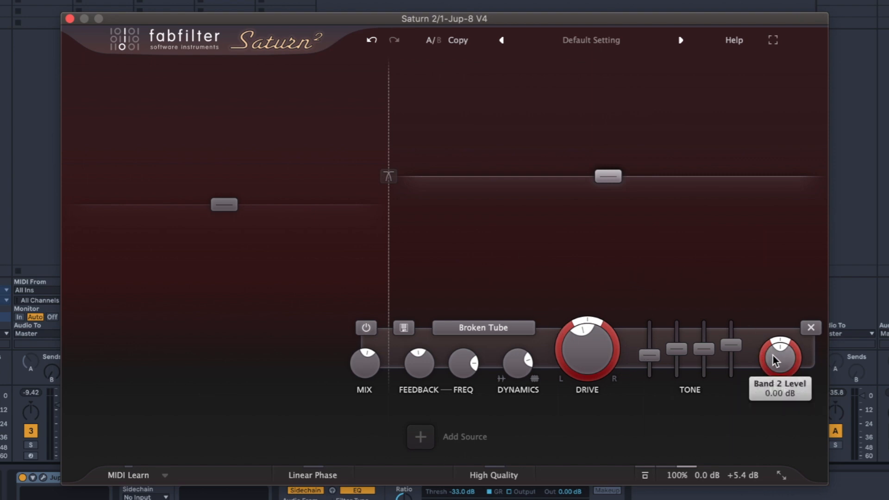
mouse_move(628, 176)
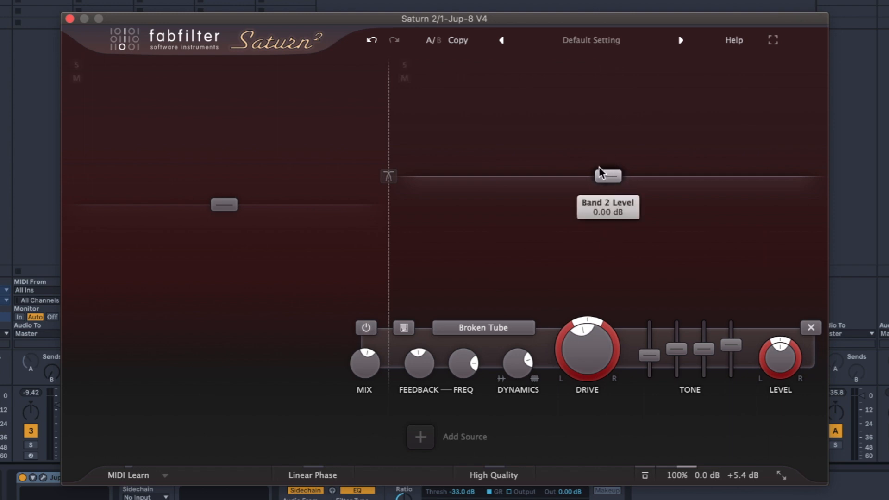
mouse_move(246, 255)
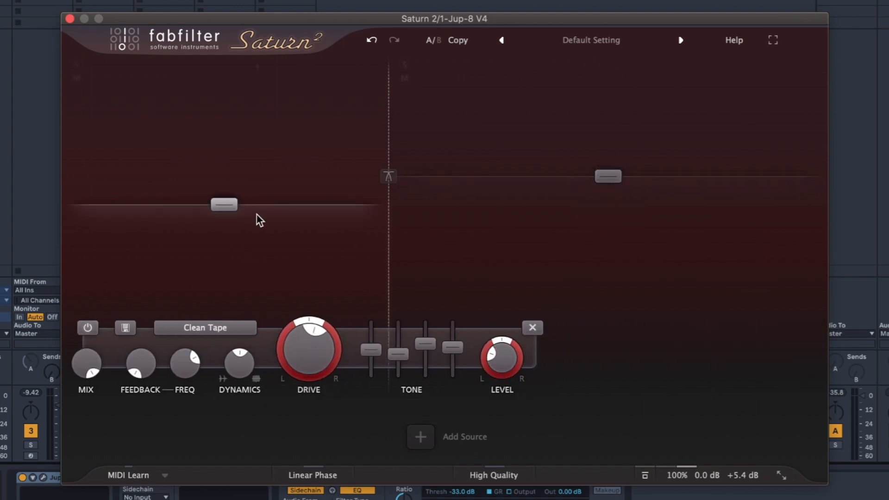
mouse_move(506, 358)
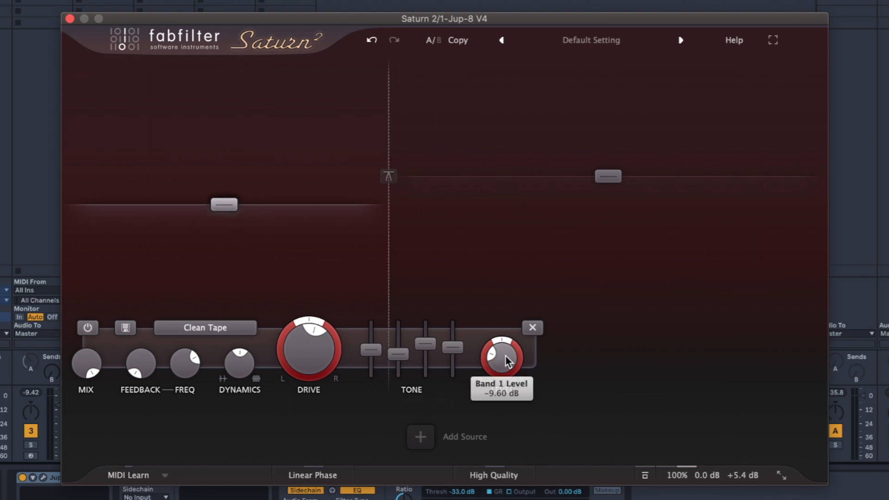
mouse_move(466, 252)
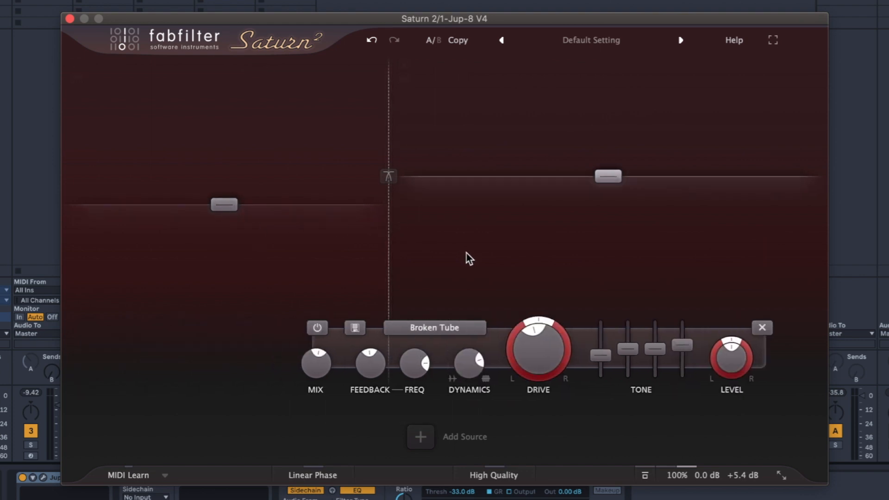
mouse_move(232, 208)
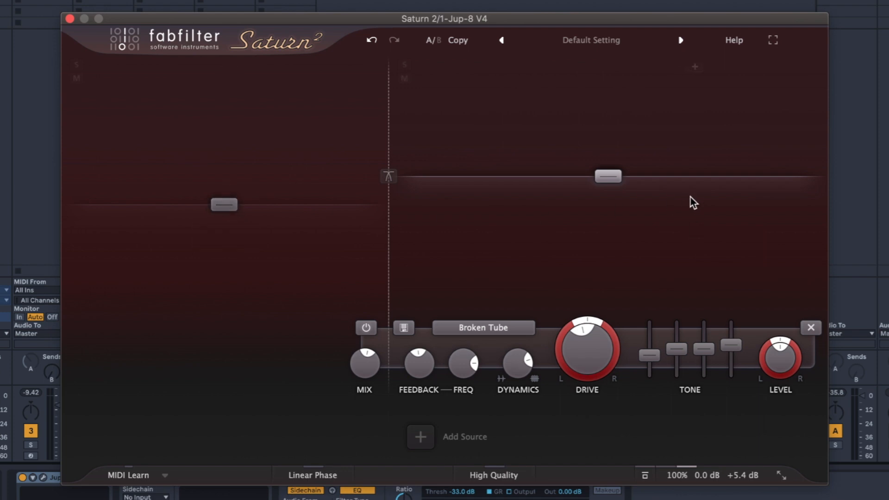
mouse_move(293, 254)
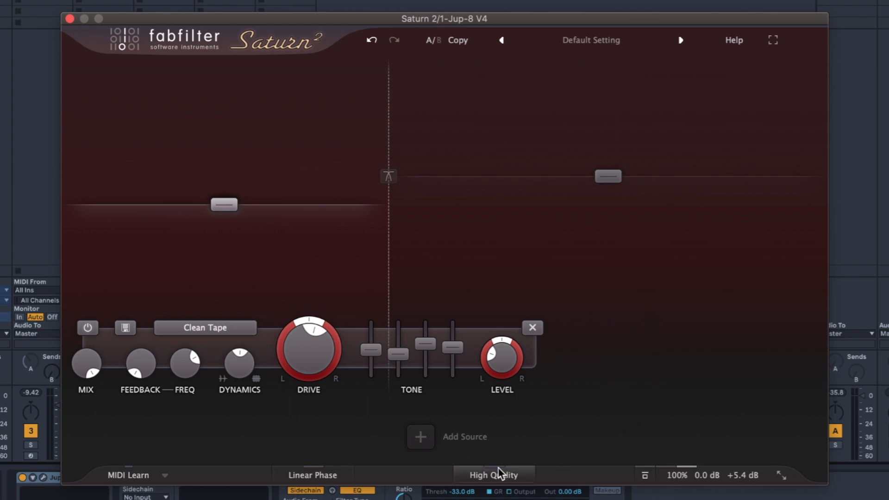
mouse_move(496, 474)
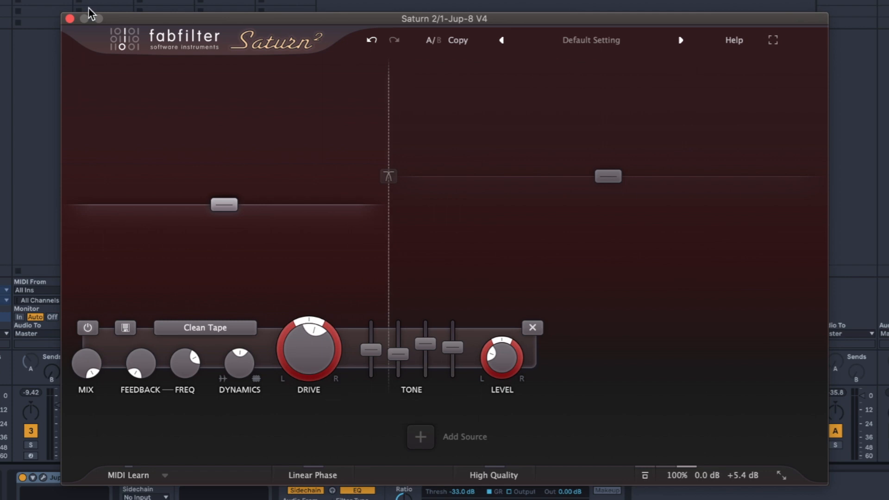
Step: Add a third band for the high frequencies with the Rectify distortion style and a drive of about 45%
left_click(645, 68)
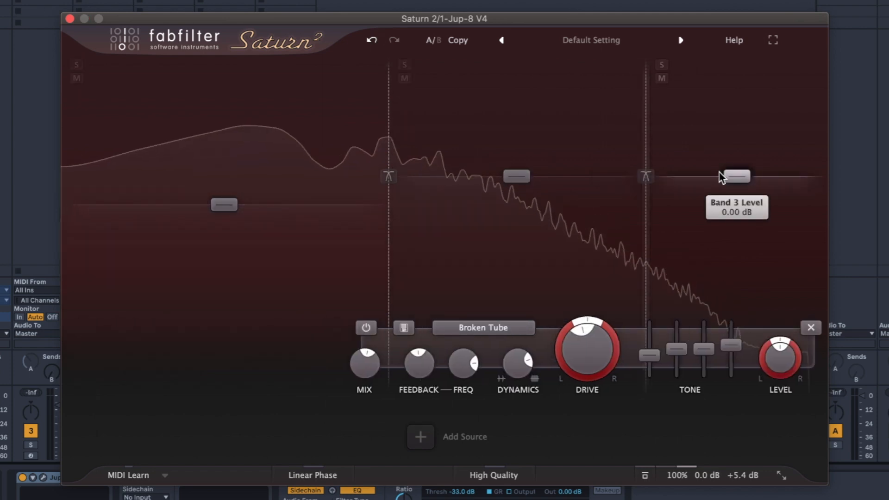
left_click(493, 323)
mouse_move(482, 381)
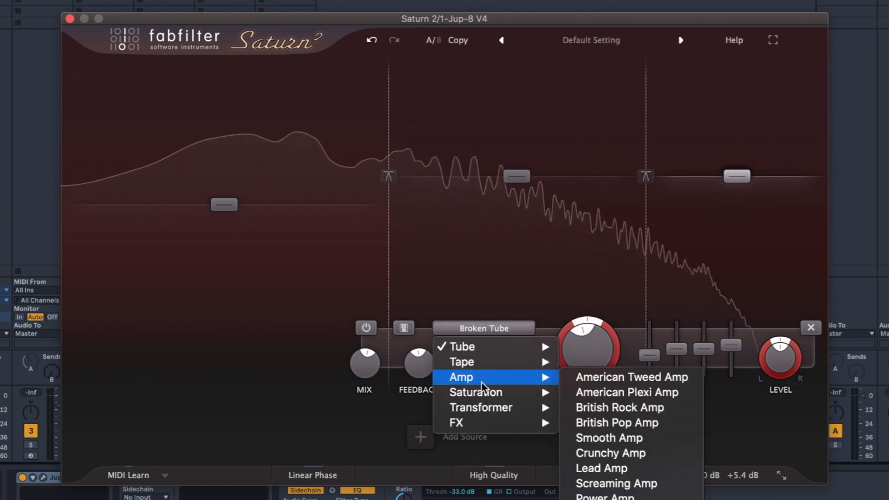
mouse_move(476, 422)
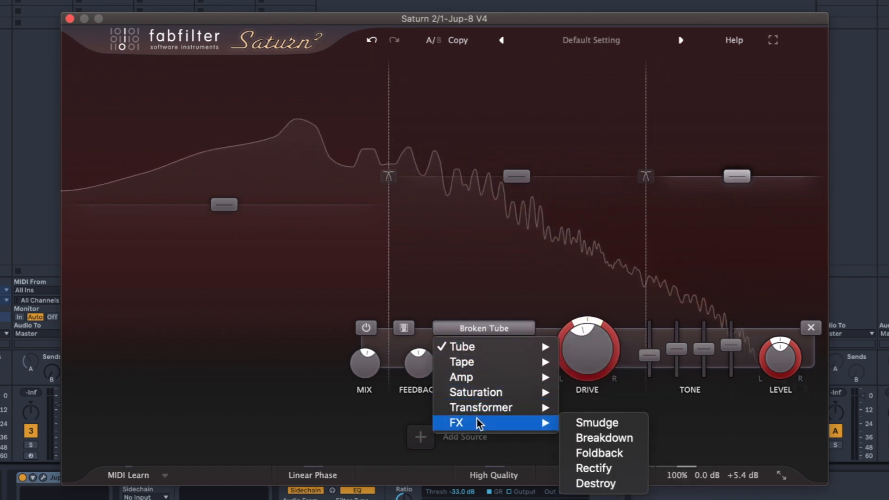
left_click(621, 469)
mouse_move(590, 349)
left_mouse_down()
mouse_move(601, 314)
mouse_move(577, 357)
left_mouse_up()
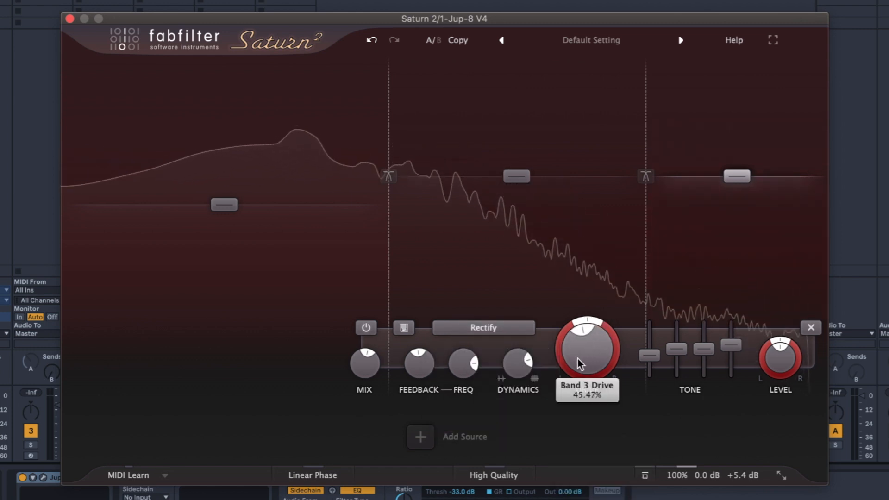
Step: Try a lower crossover between Bands 2 and 3 with the Band 3 level at about +0.8 dB
left_click_drag(737, 176, 736, 152)
left_click_drag(648, 152, 560, 154)
mouse_move(691, 163)
left_mouse_down()
mouse_move(681, 187)
mouse_move(682, 172)
left_mouse_up()
Step: Turn the feedback of Band 3 fully down and raise its mix
left_click_drag(416, 365, 391, 459)
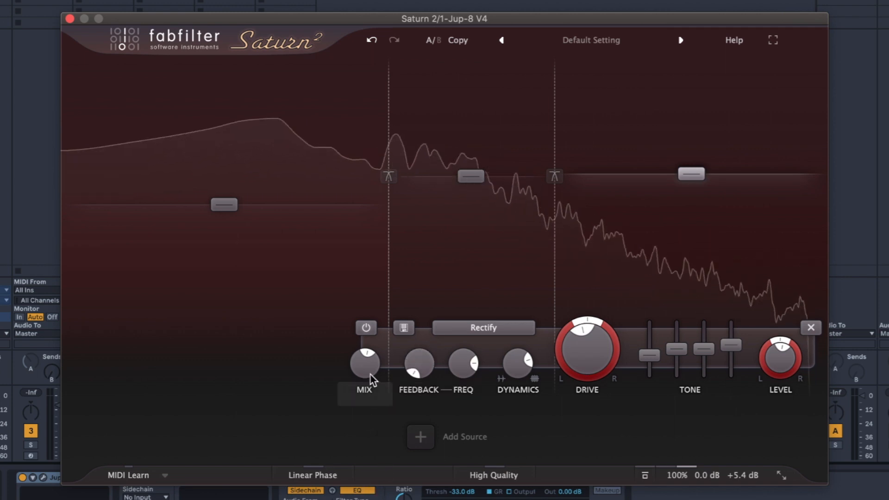
left_click_drag(371, 374, 365, 335)
Step: Balance the upper bands by setting the Band 2 level to about +2.7 dB and the Band 3 level to about -2.9 dB
mouse_move(477, 175)
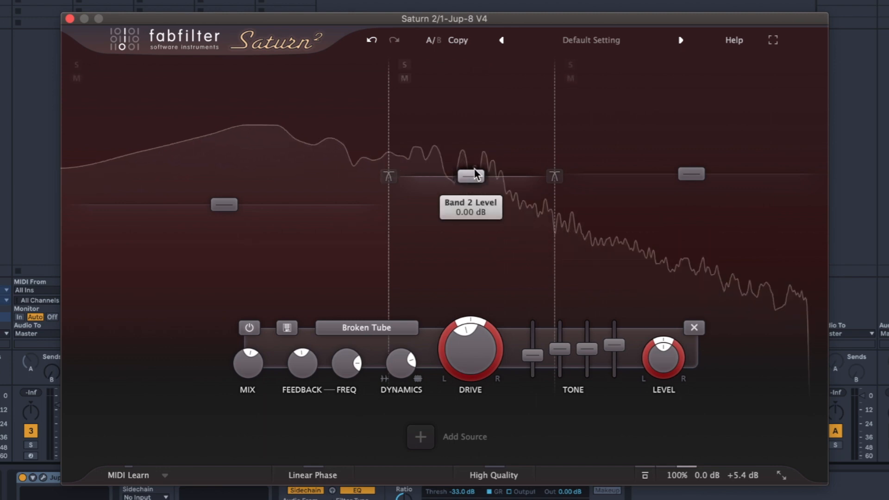
left_click_drag(477, 175, 472, 168)
mouse_move(690, 182)
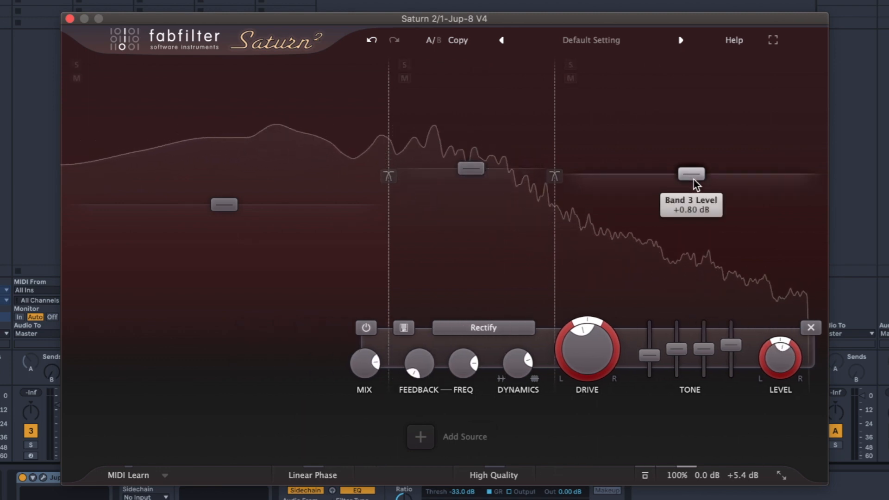
left_click_drag(694, 180, 690, 190)
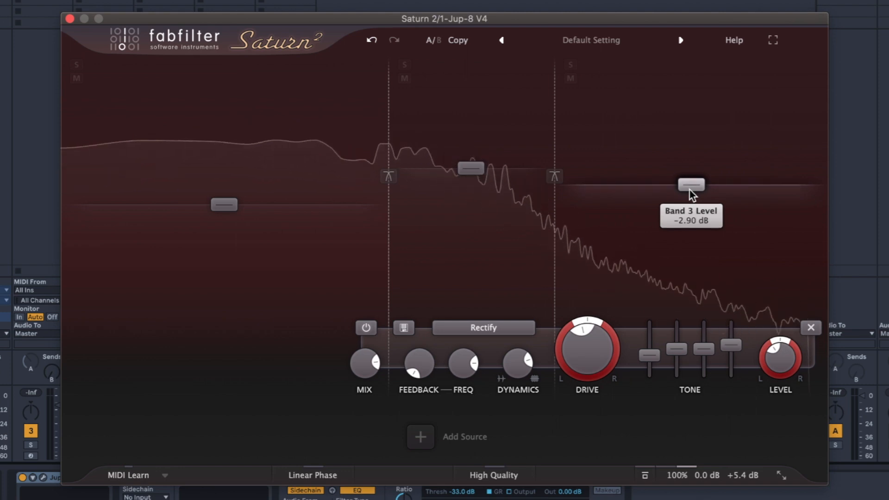
Step: Raise the crossover between Bands 2 and 3 to about 3900 Hz and set its slope to 12 dB/oct
left_click_drag(565, 152, 631, 156)
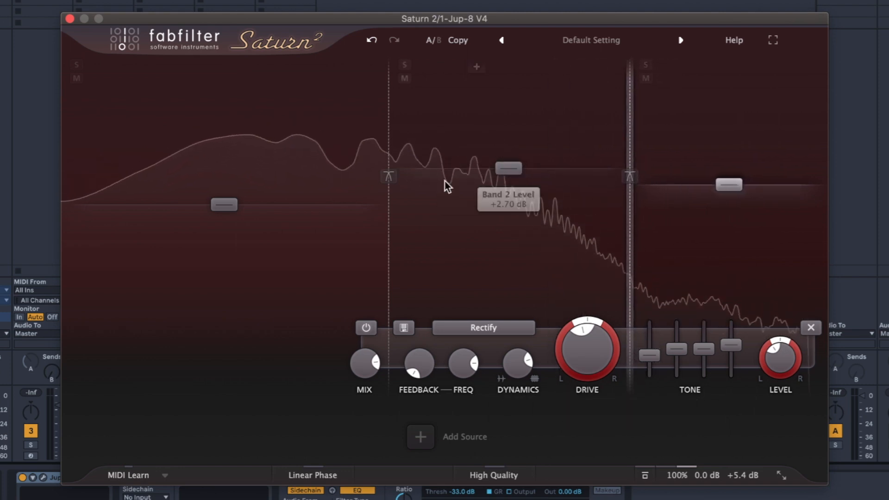
left_click(629, 177)
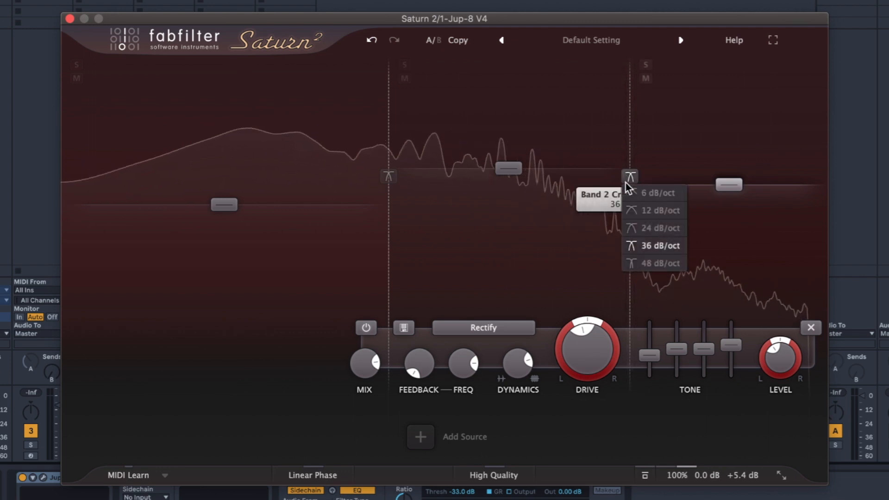
left_click(640, 213)
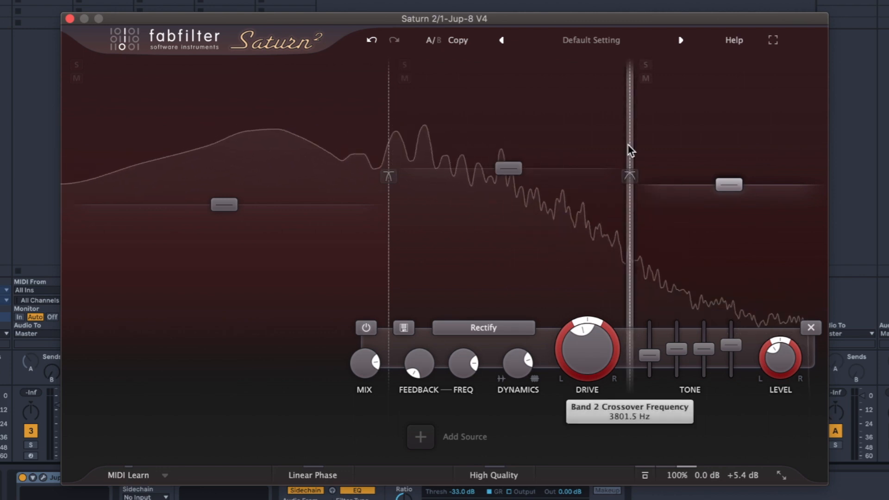
left_click_drag(628, 146, 631, 146)
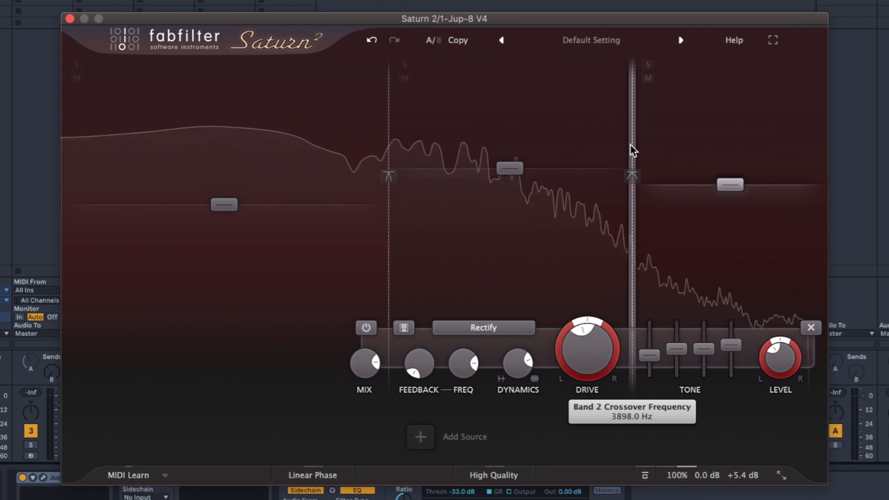
Step: Solo the lowest band and change its distortion style to British Rock Amp
left_click(213, 199)
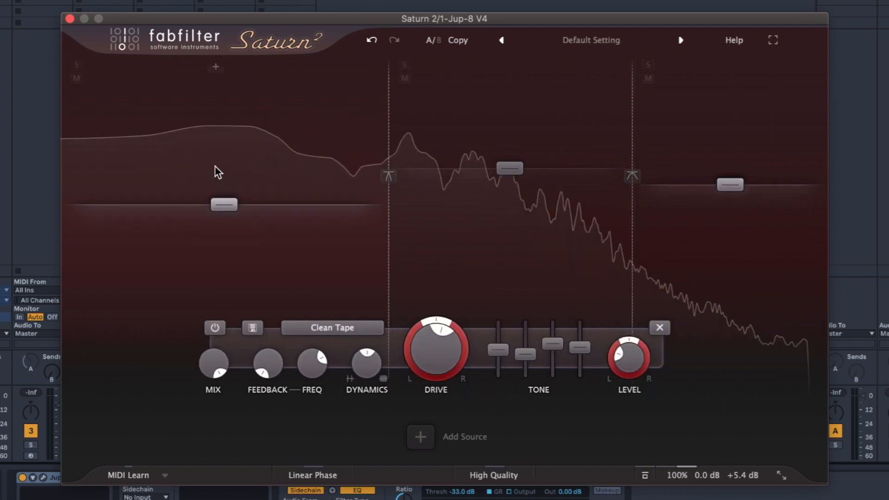
left_click(76, 64)
left_click(202, 326)
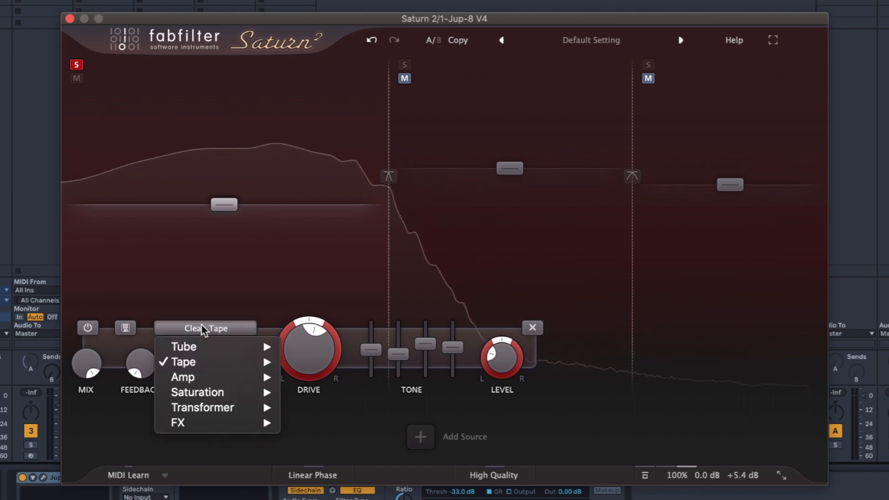
mouse_move(208, 377)
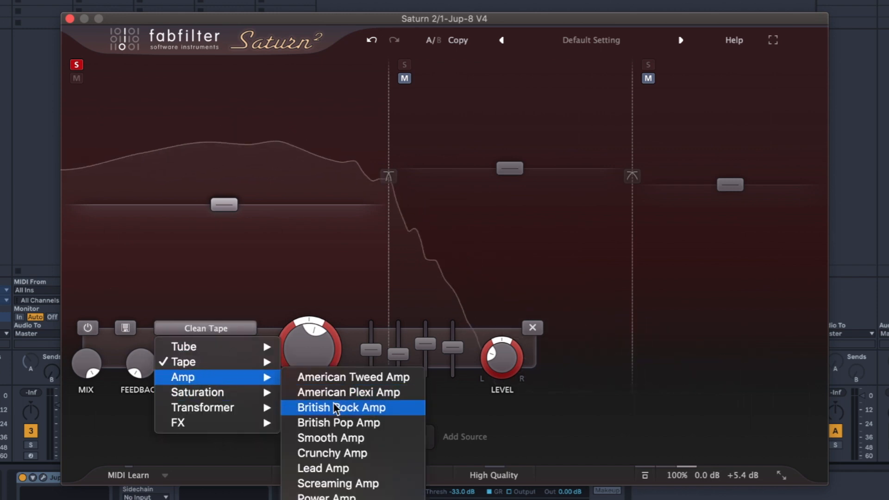
left_click(332, 406)
mouse_move(309, 358)
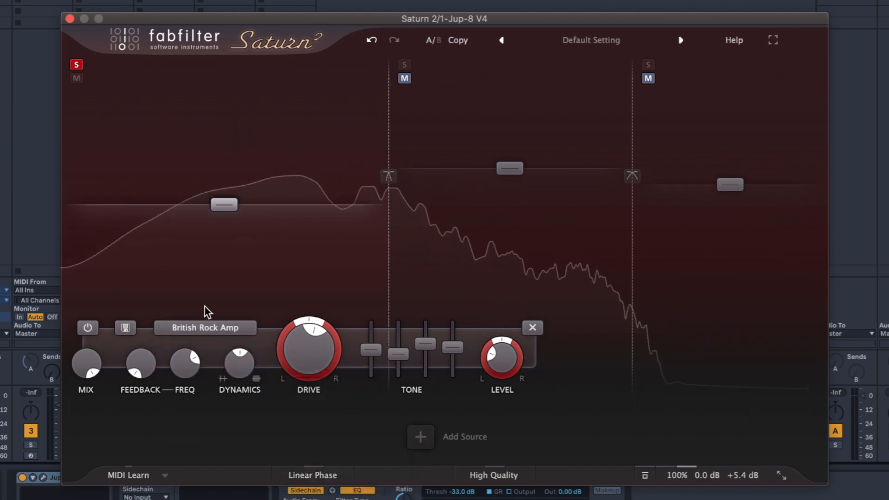
Step: Try Gentle Saturation on the soloed lowest band, then settle on Heavy Saturation as its distortion style
left_click(204, 326)
mouse_move(214, 391)
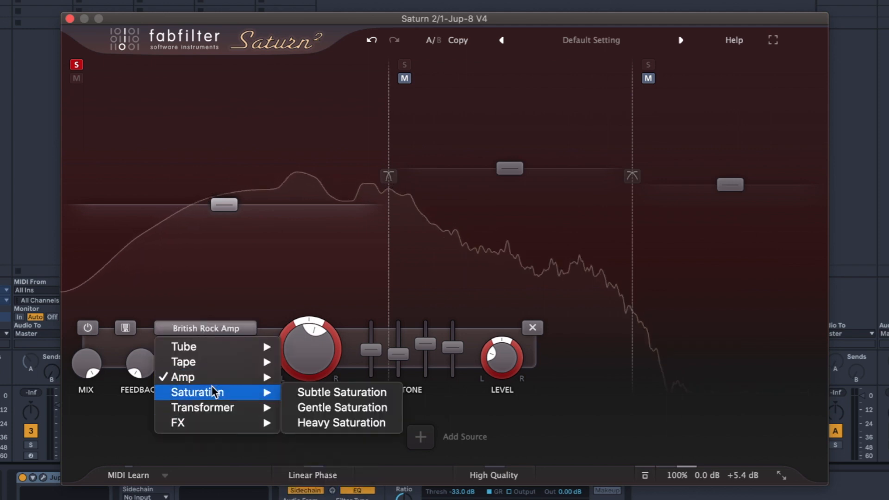
left_click(335, 407)
left_click(224, 322)
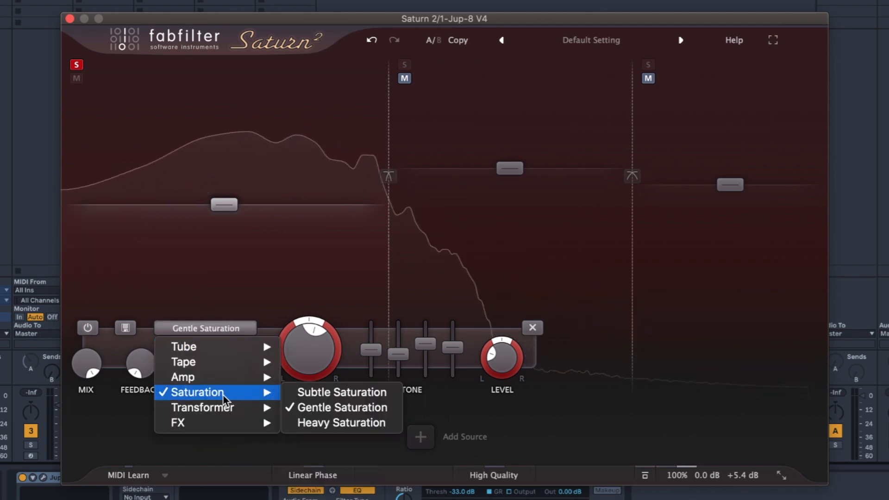
left_click(316, 426)
left_click(236, 329)
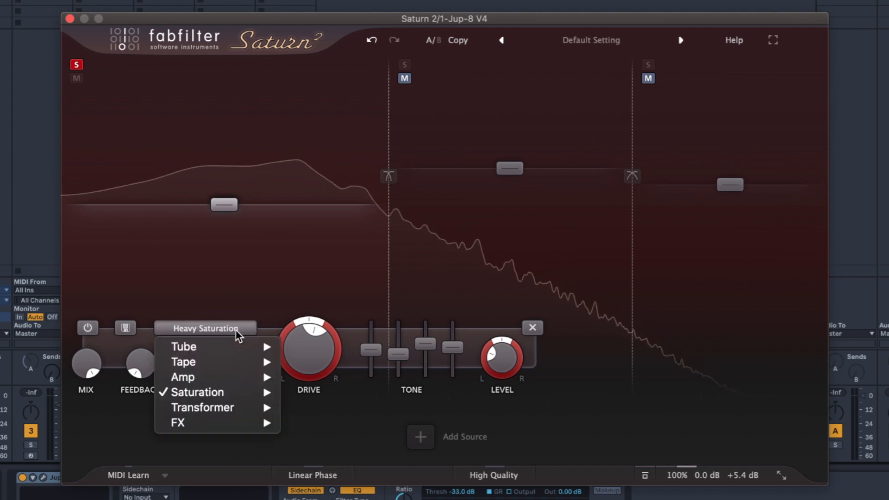
left_click(235, 312)
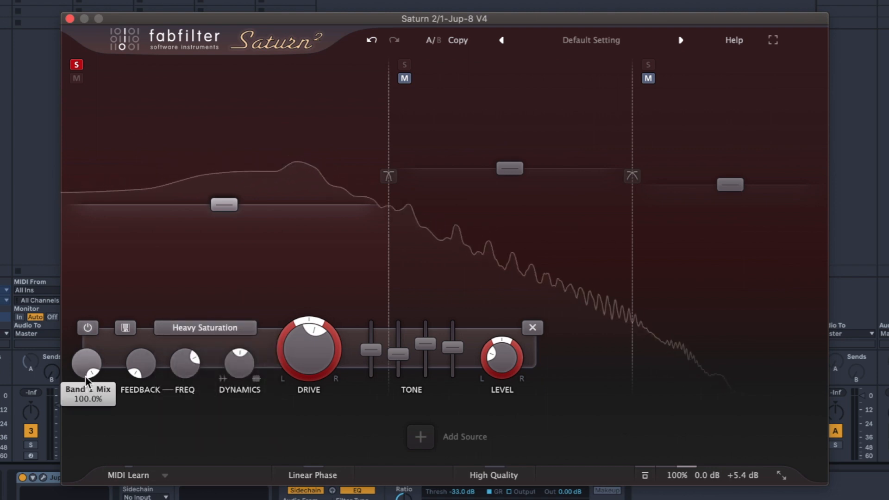
Step: Reduce the Band 1 mix to about half and trim its tone with less treble, presence about -2.2 dB and mid about -1.2 dB
left_click_drag(87, 376, 70, 473)
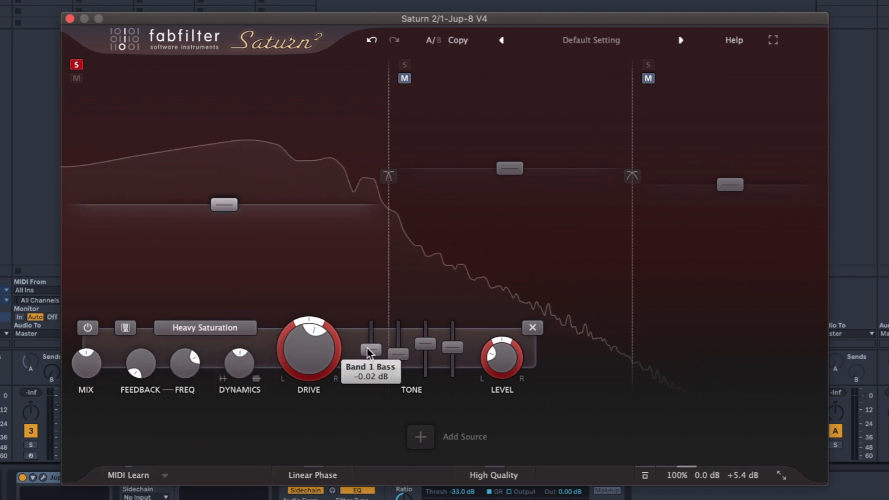
left_click_drag(432, 345, 452, 359)
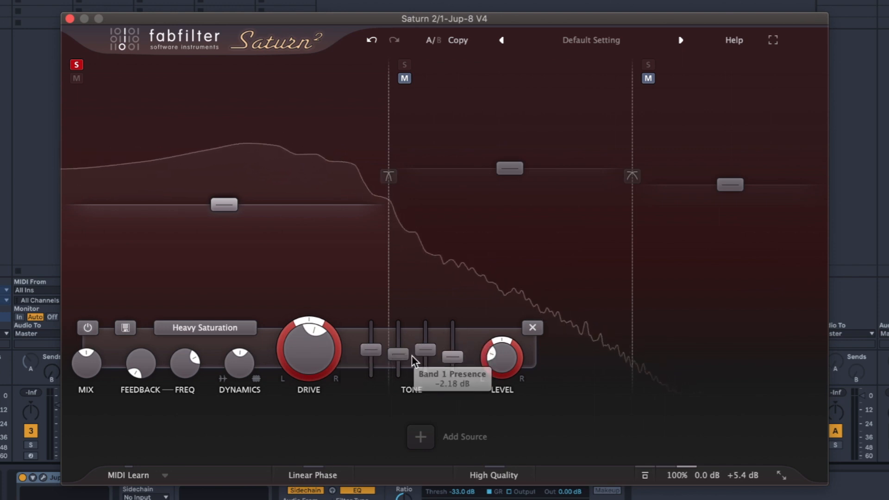
mouse_move(398, 355)
left_mouse_down()
mouse_move(399, 342)
mouse_move(398, 355)
left_mouse_up()
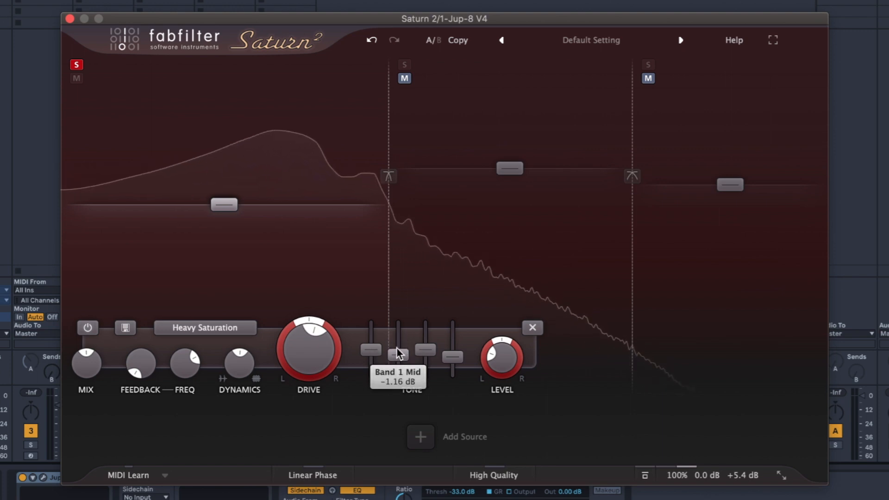
Step: Unsolo the lowest band, reduce its drive and raise its level slightly to balance it with the upper bands
left_click(77, 65)
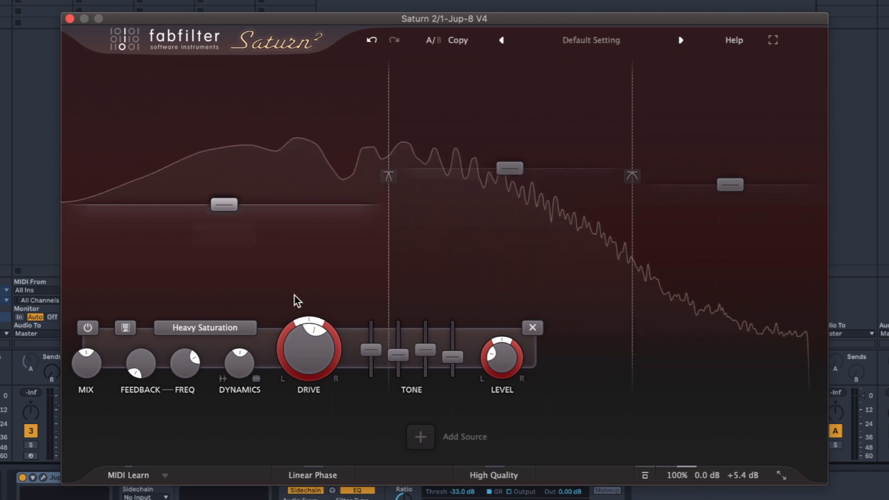
mouse_move(312, 341)
left_mouse_down()
mouse_move(324, 293)
mouse_move(304, 363)
mouse_move(304, 353)
left_mouse_up()
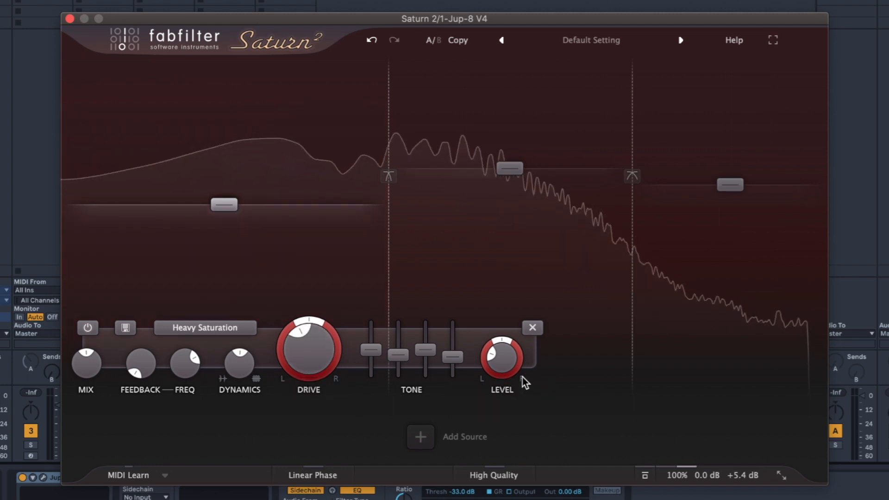
left_click_drag(509, 357, 508, 334)
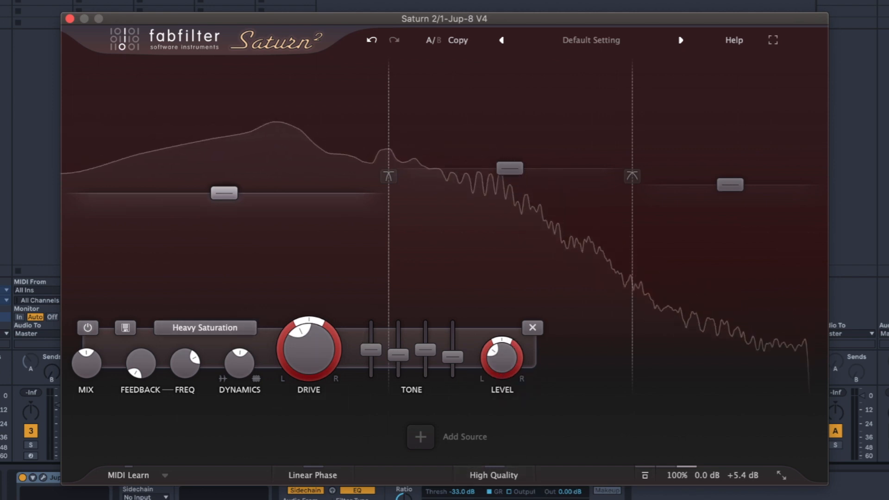
Step: Compare the three-band sound with the alternate A/B state, return to the three-band version and switch focus to the host window
left_click(535, 222)
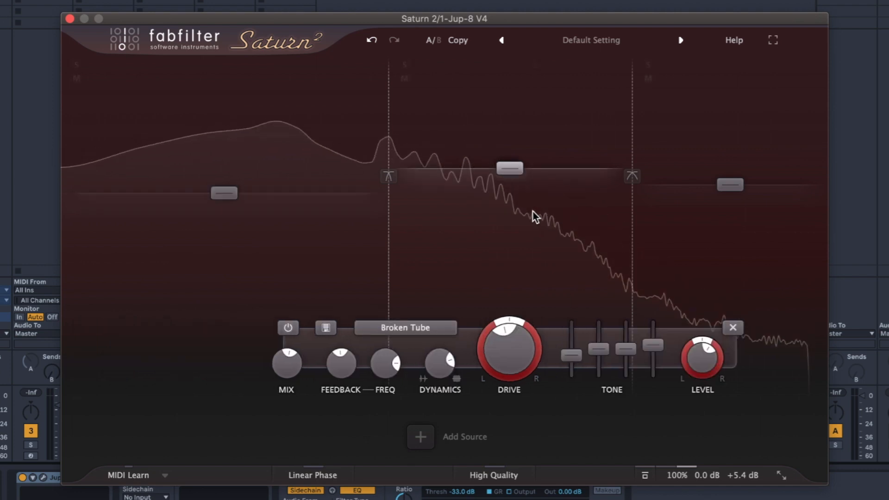
left_click(435, 39)
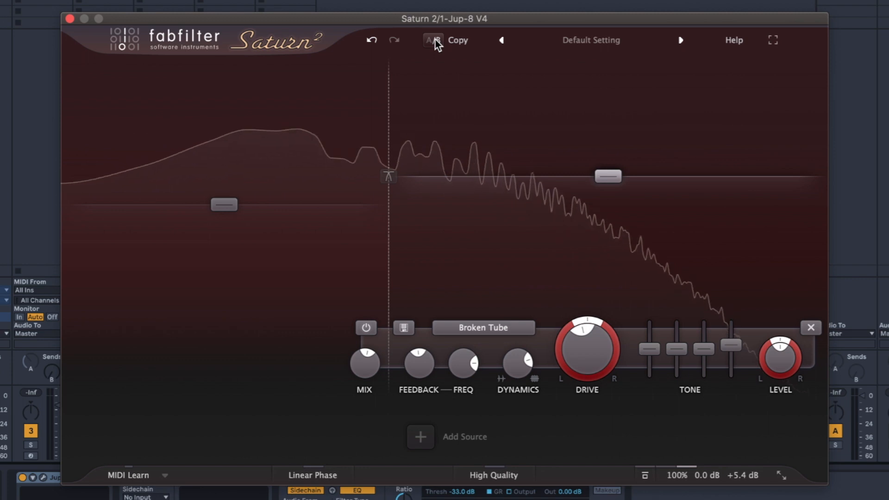
left_click(435, 40)
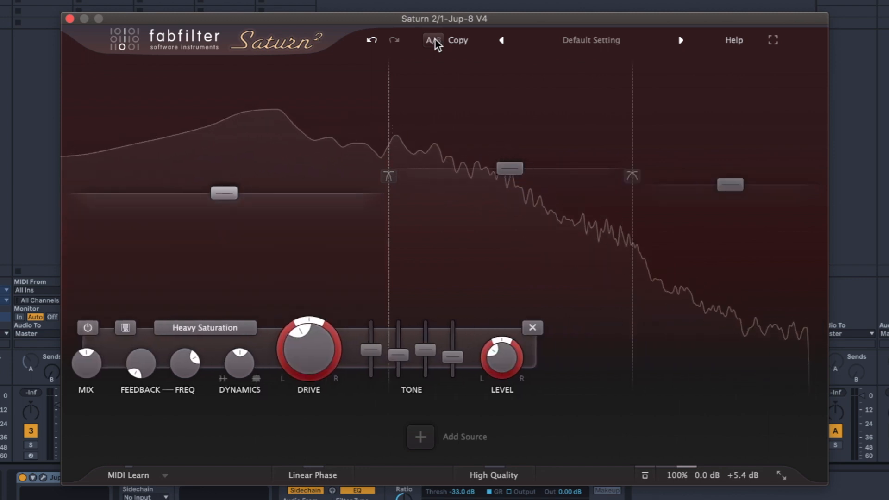
left_click(18, 92)
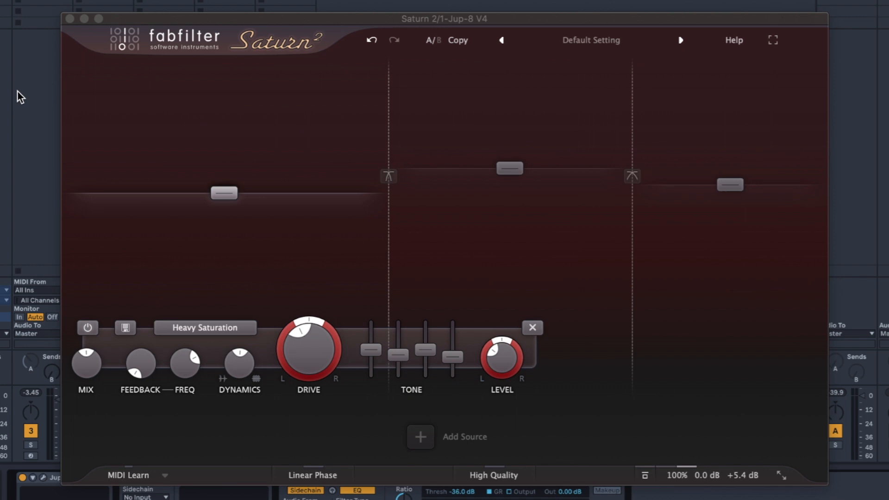